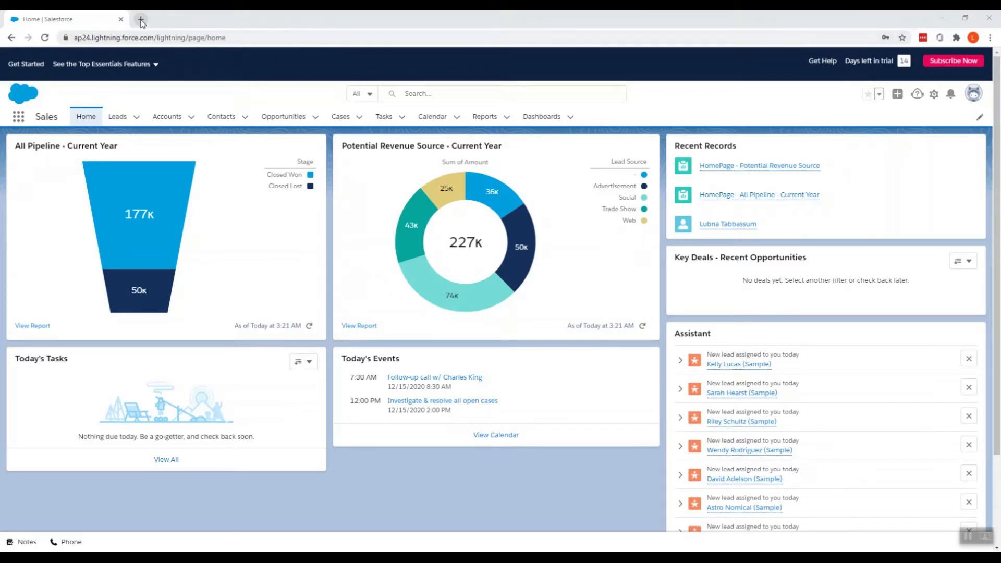
- Open a new blank browser tab next to the Salesforce Home tab
left_click(141, 19)
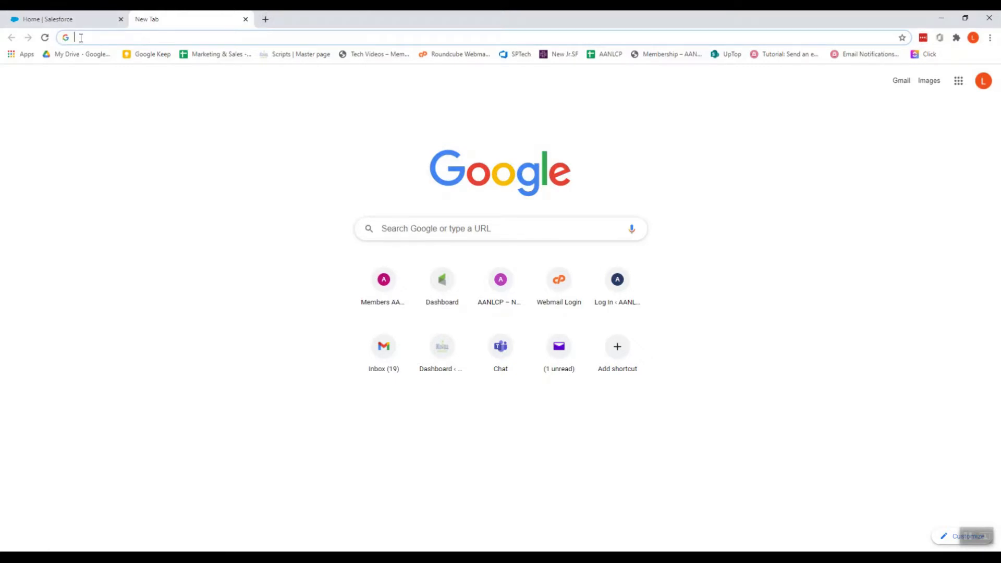
- Go to developers.docusign.com and choose Create account under Developer Account
type("develo")
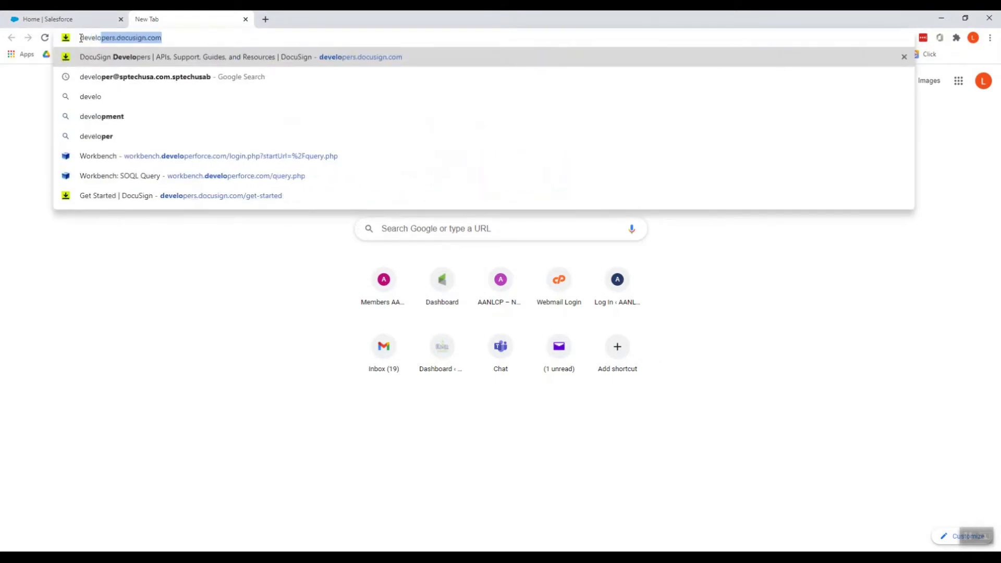
key("Return")
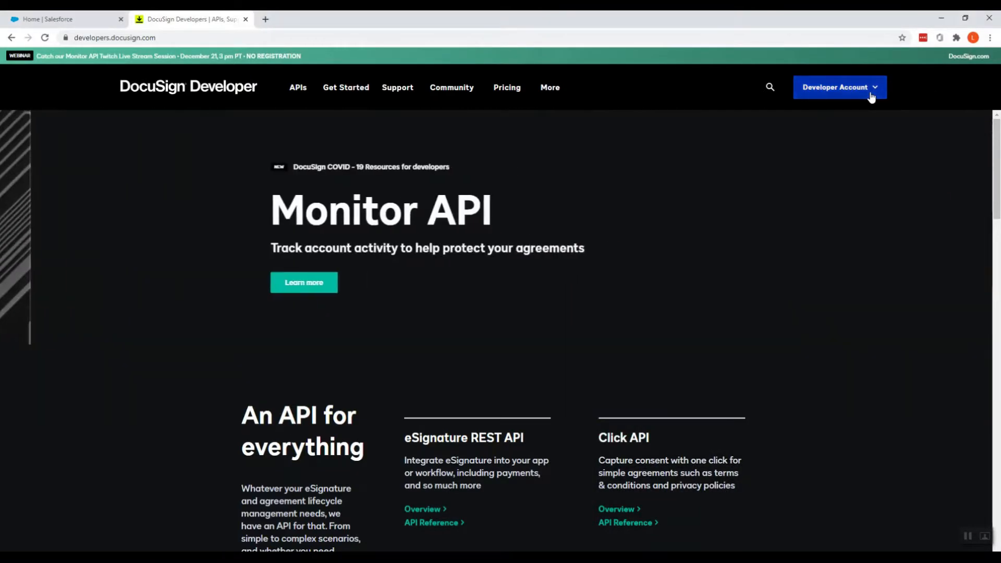
left_click(870, 98)
left_click(846, 152)
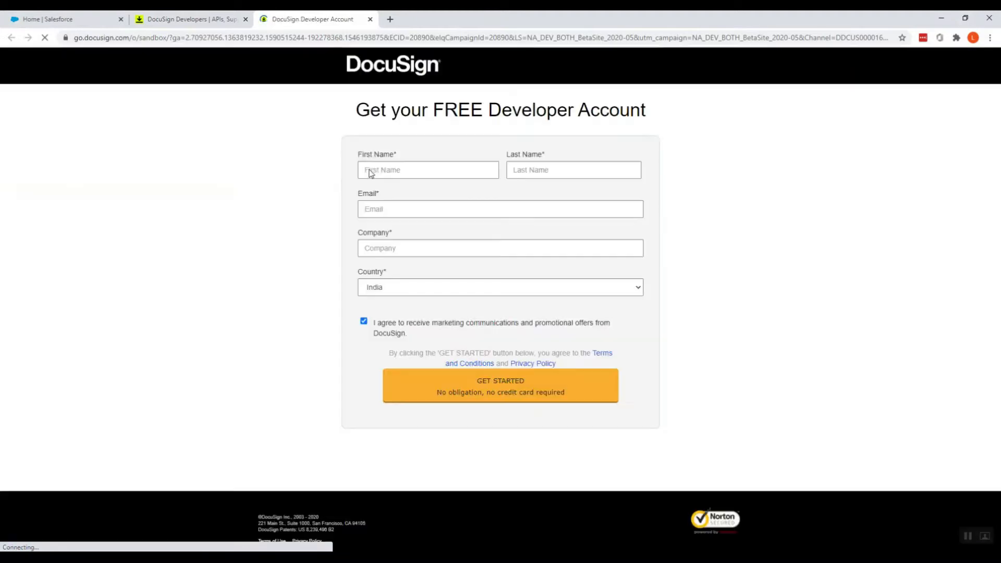
- Enter the user's first name, last name, e-mail and company SP TECH, then submit with GET STARTED
left_click(390, 171)
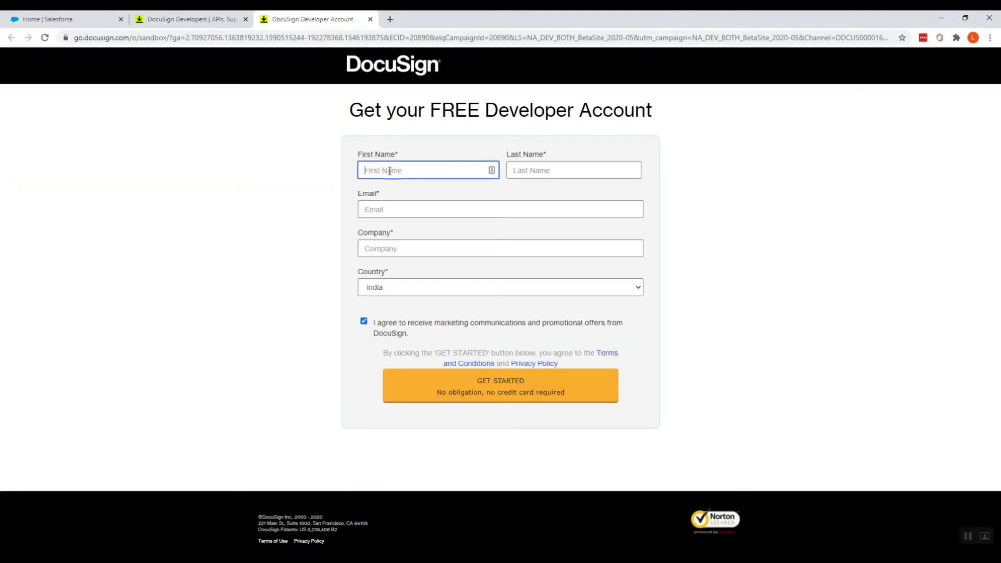
key("Tab")
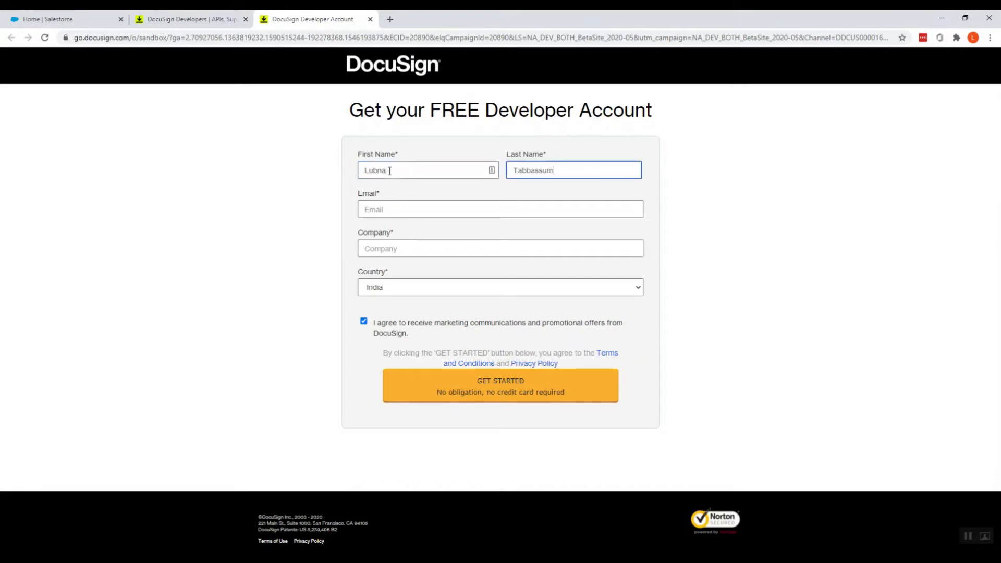
left_click(376, 207)
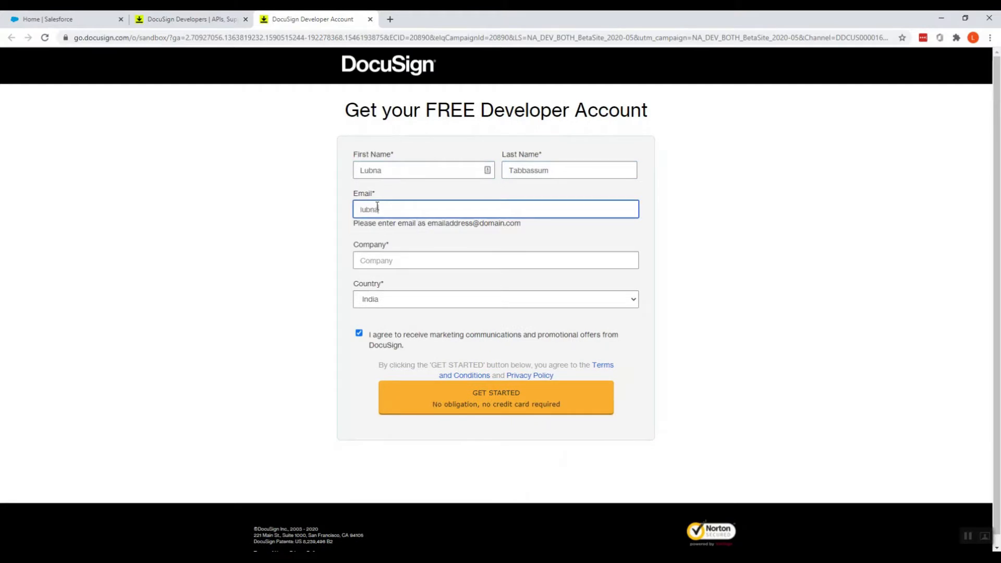
left_click(403, 250)
type("SP TECH")
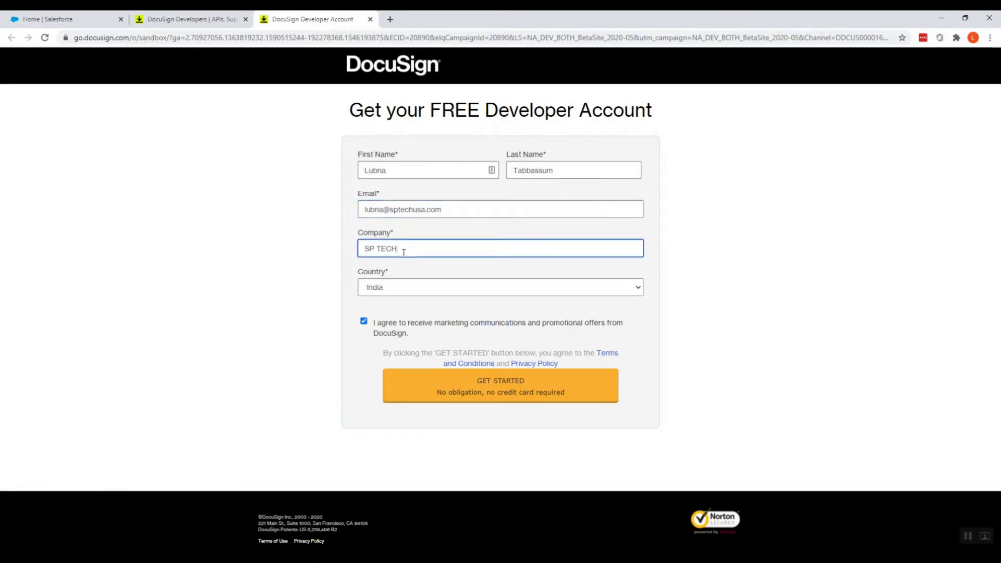
left_click(474, 398)
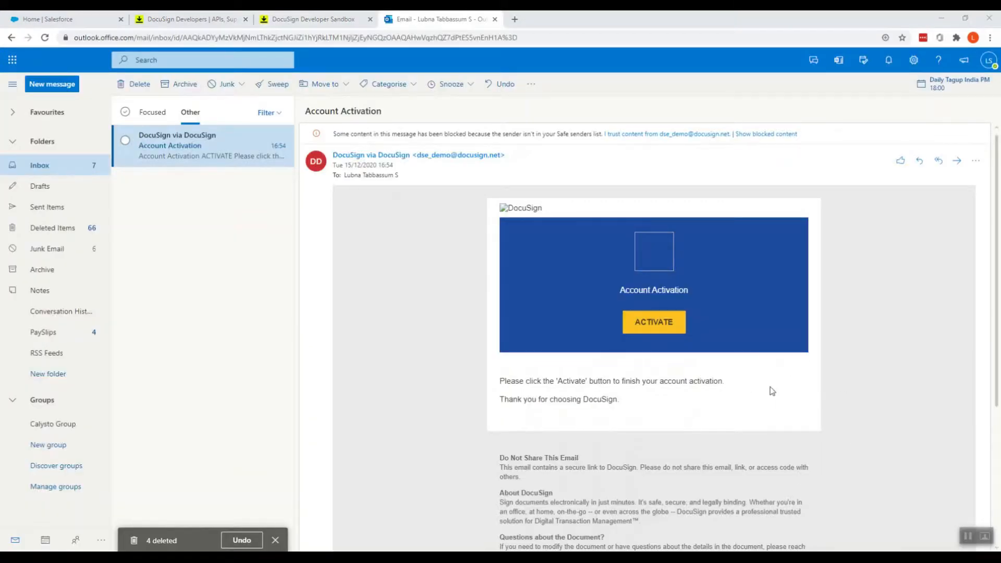
- Use the ACTIVATE button in the DocuSign Account Activation e-mail
left_click(654, 332)
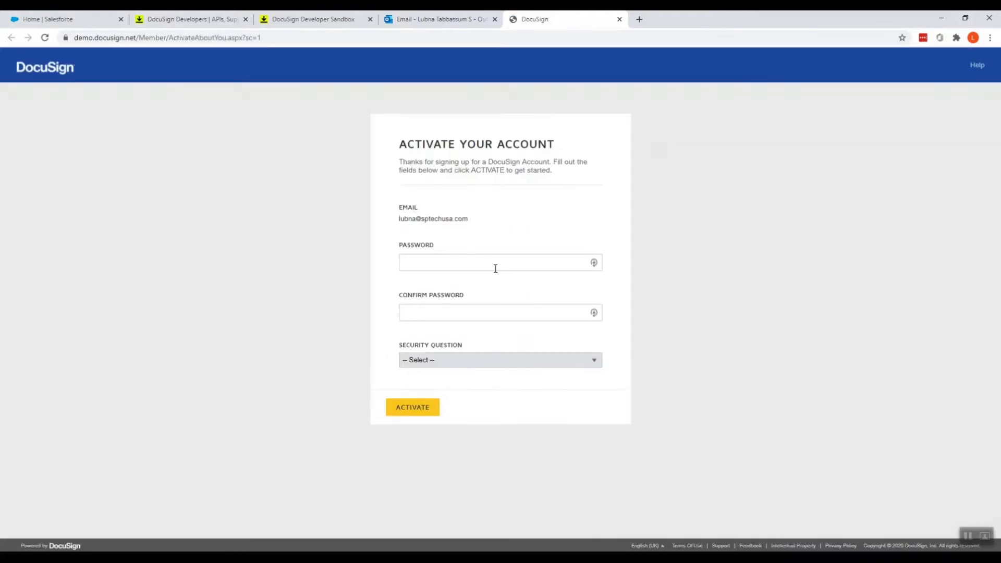
- Enter and confirm a new password for the DocuSign account
left_click(479, 261)
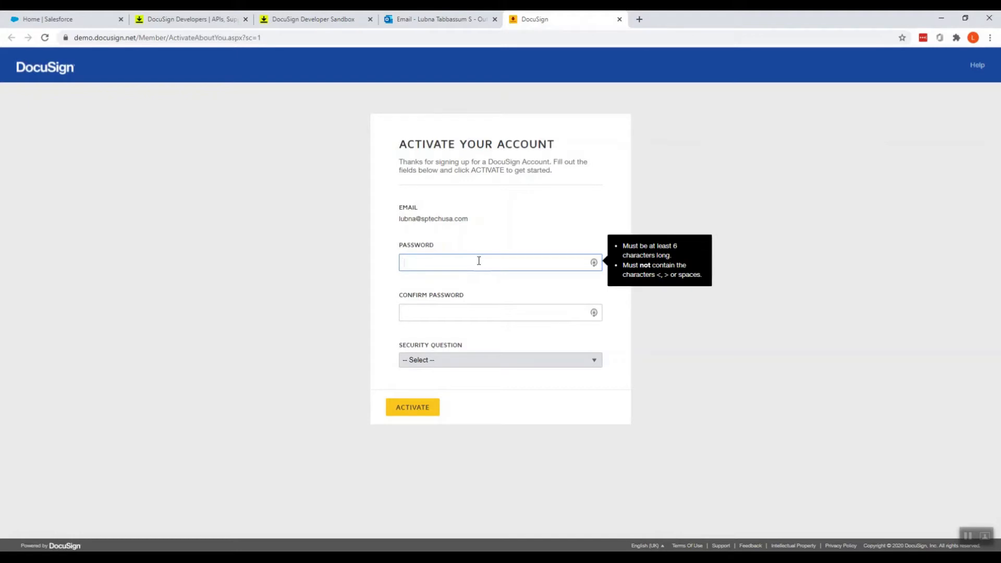
type("•••••")
key("ctrl+a")
key("BackSpace")
type("••••••••••")
left_click(456, 314)
type("•••")
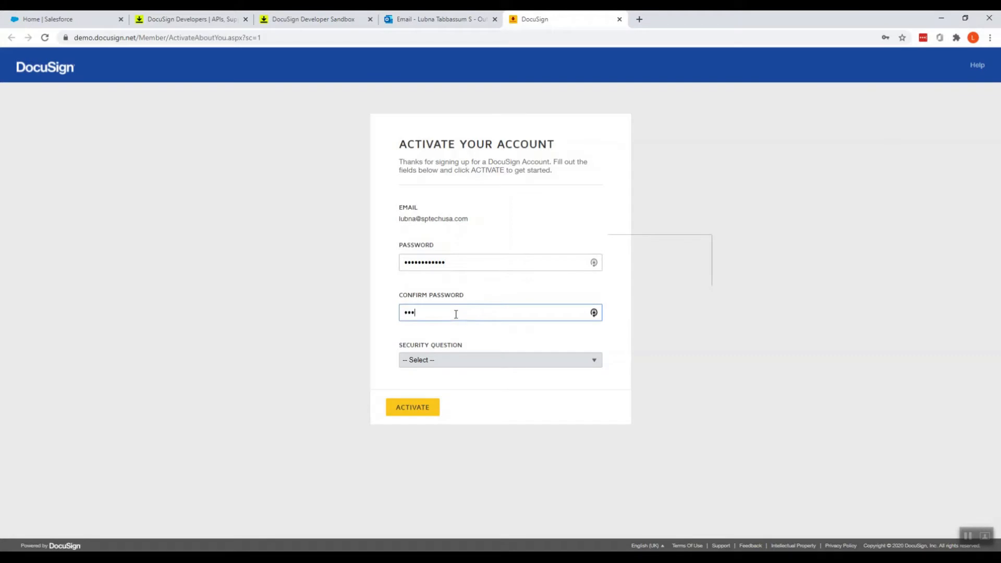
type("•••••••")
- Answer the favourite childhood place security question, activate, decline LastPass and return to Salesforce
left_click(444, 365)
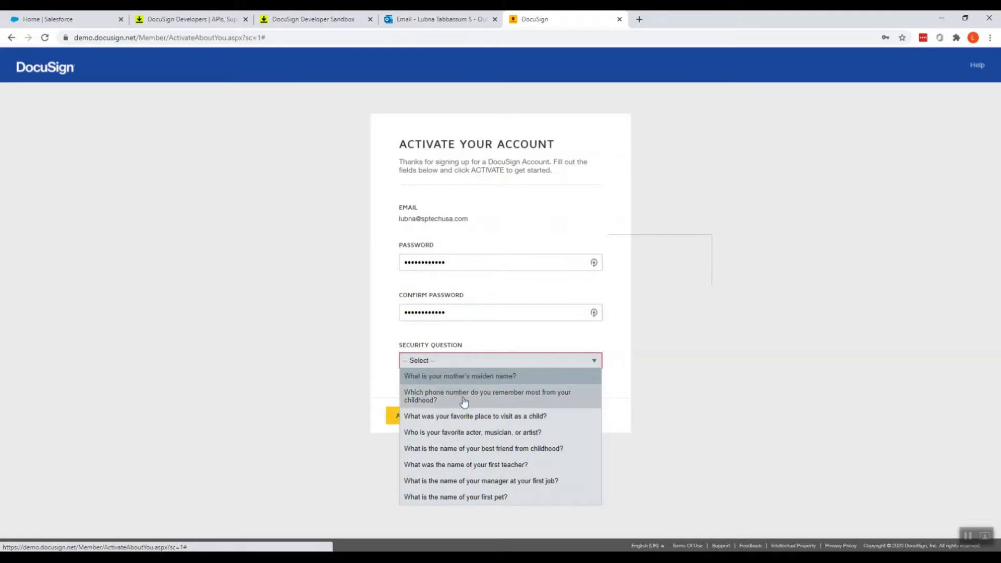
left_click(467, 416)
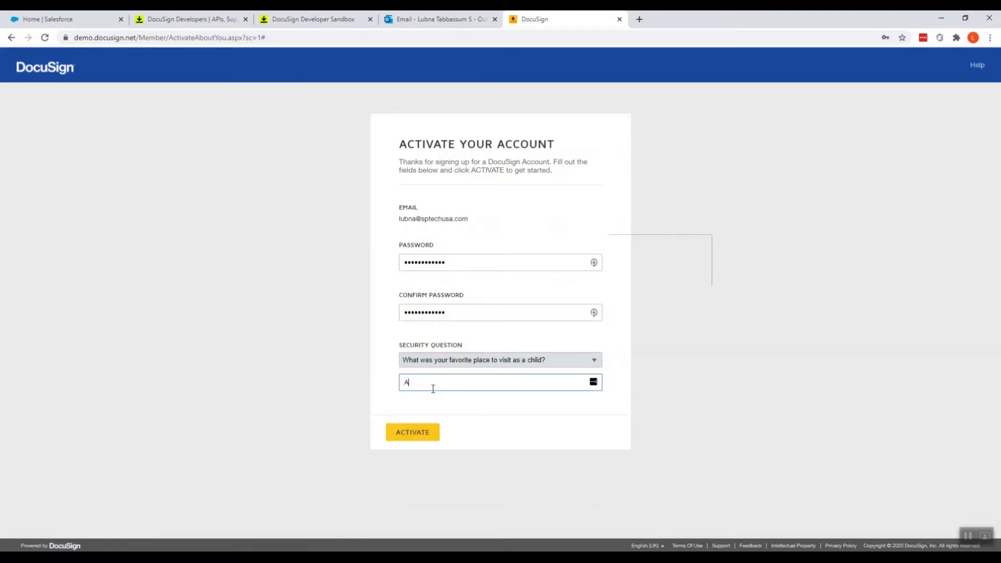
left_click(406, 438)
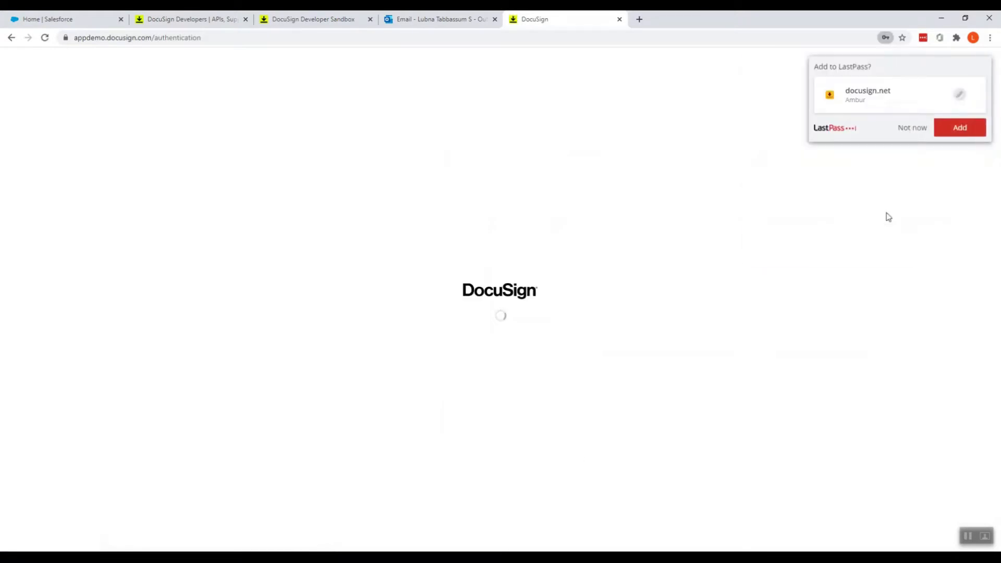
left_click(914, 128)
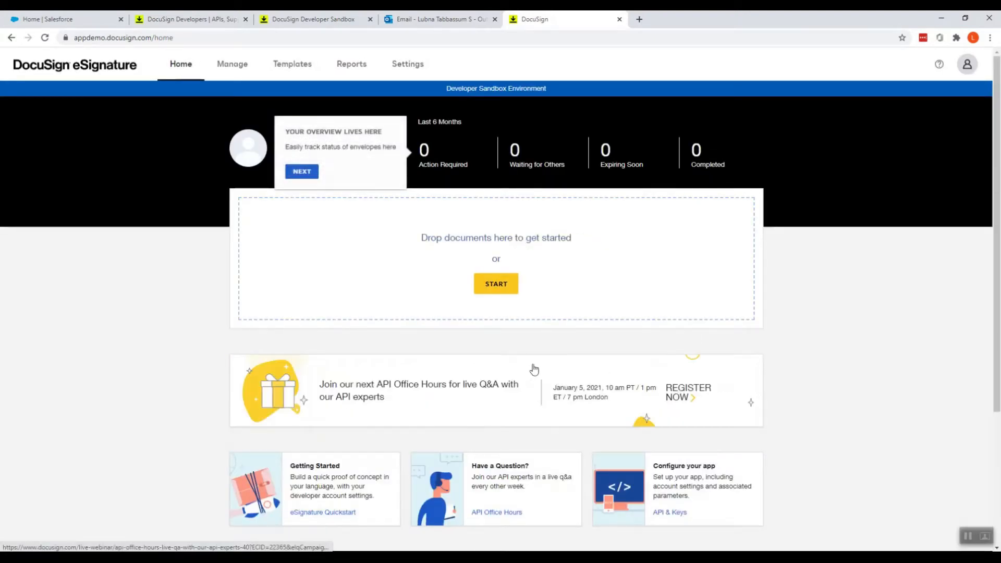
left_click(57, 20)
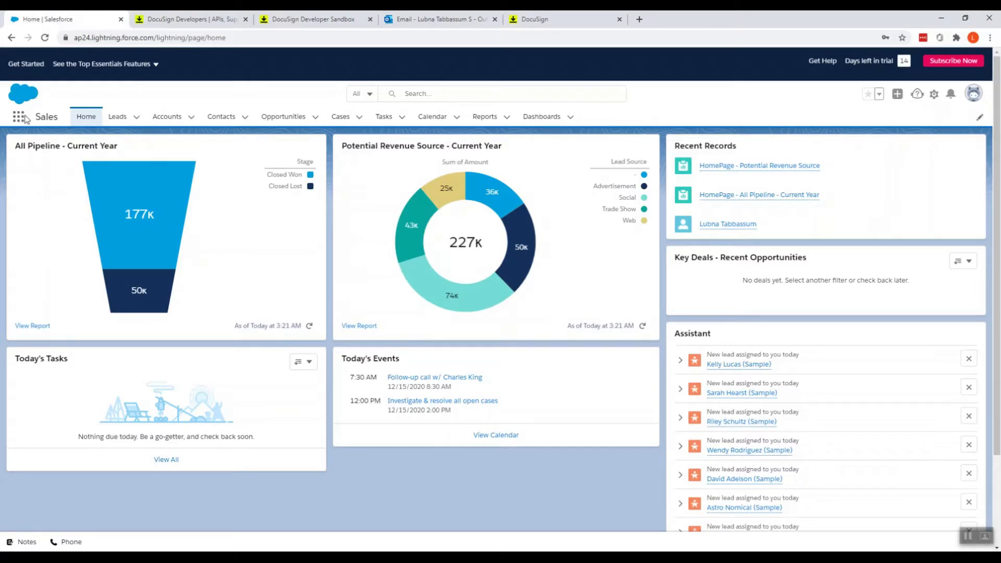
- Open AppExchange from the App Launcher's View All list
left_click(18, 117)
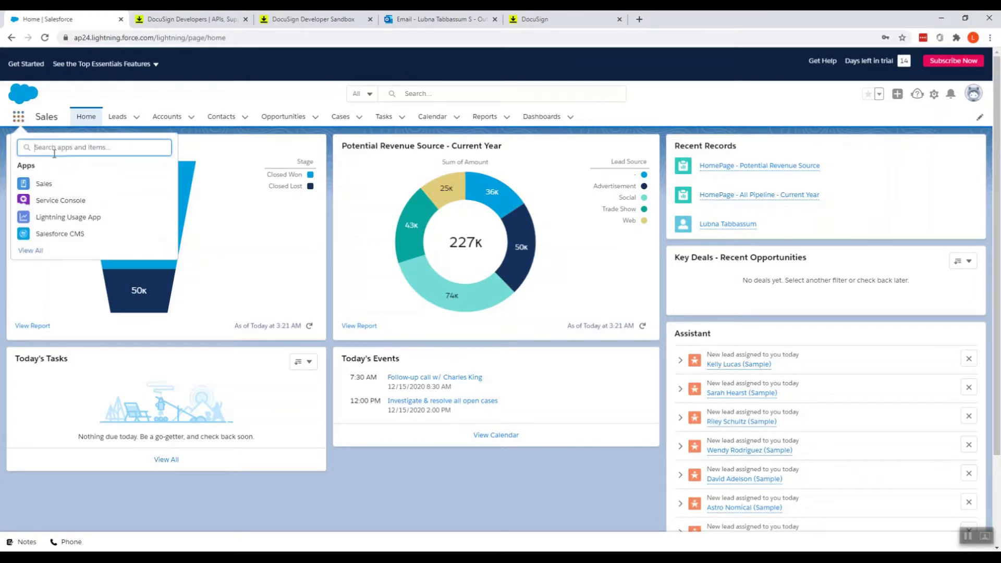
left_click(30, 250)
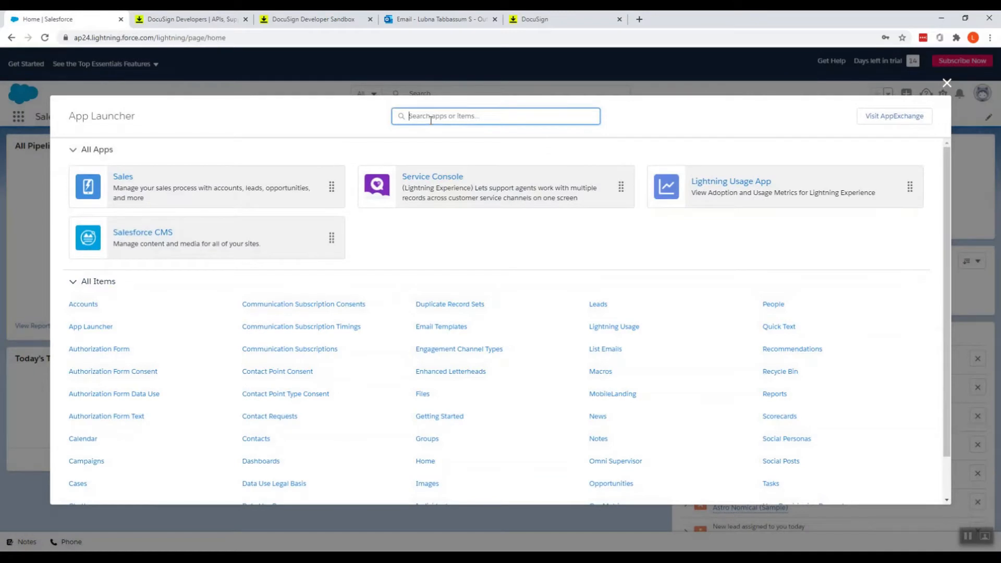
type("Do")
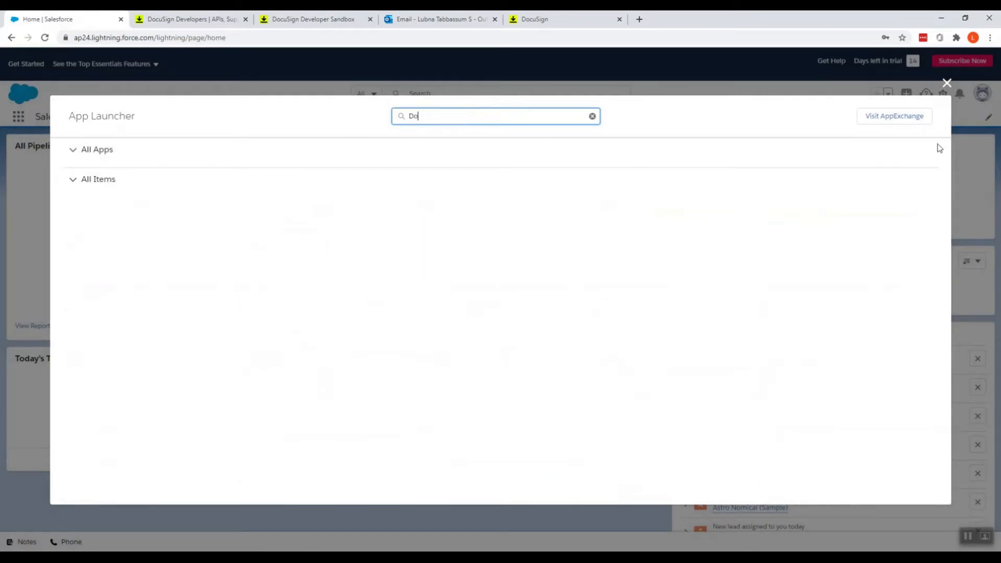
left_click(896, 121)
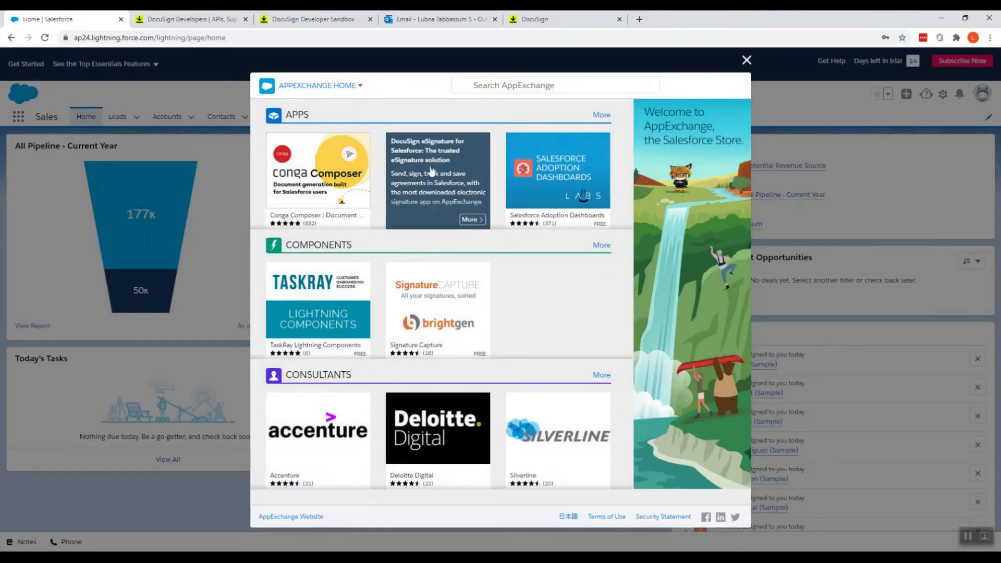
- Get It Now on the DocuSign eSignature for Salesforce listing, log in and allow access
left_click(447, 187)
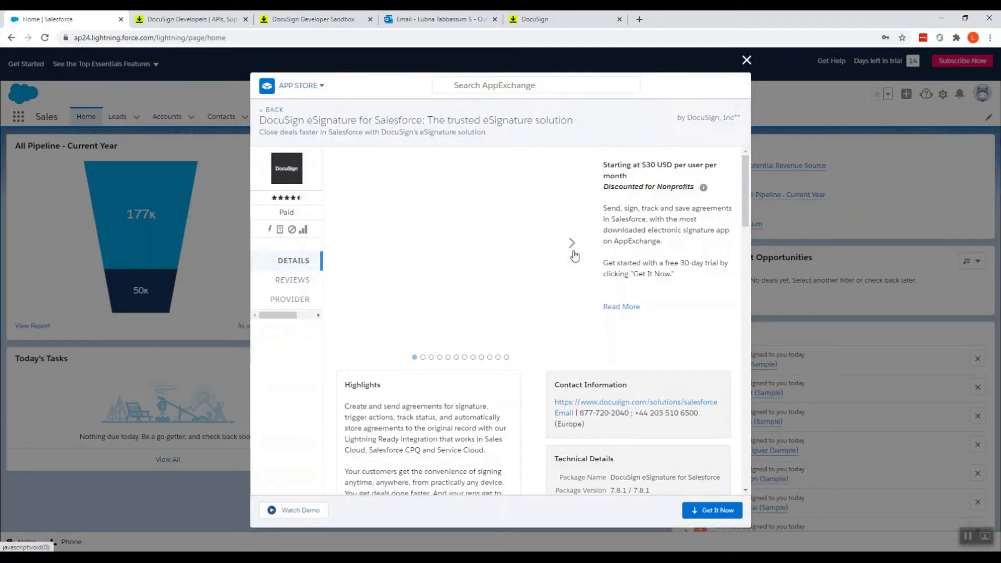
left_click(717, 511)
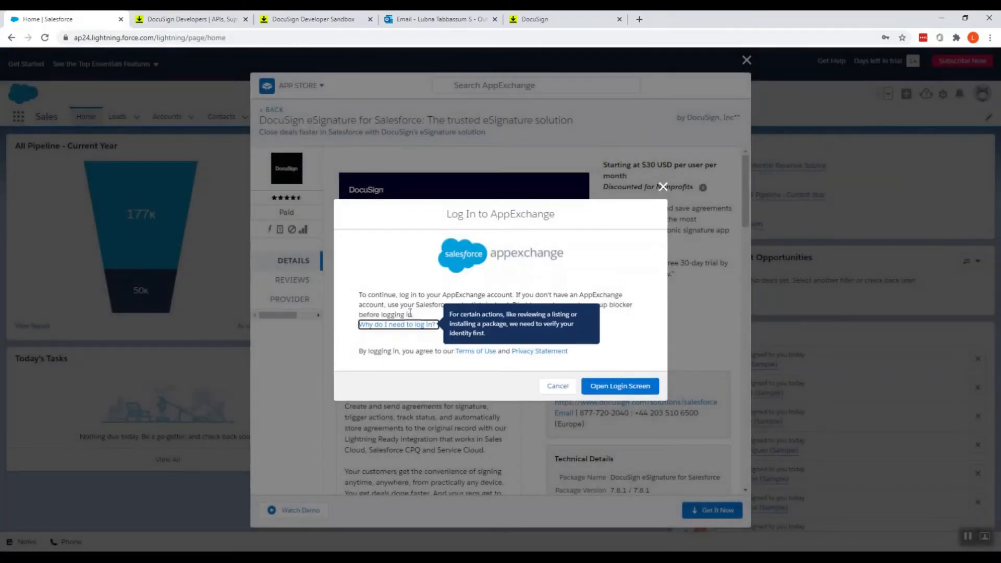
left_click(607, 387)
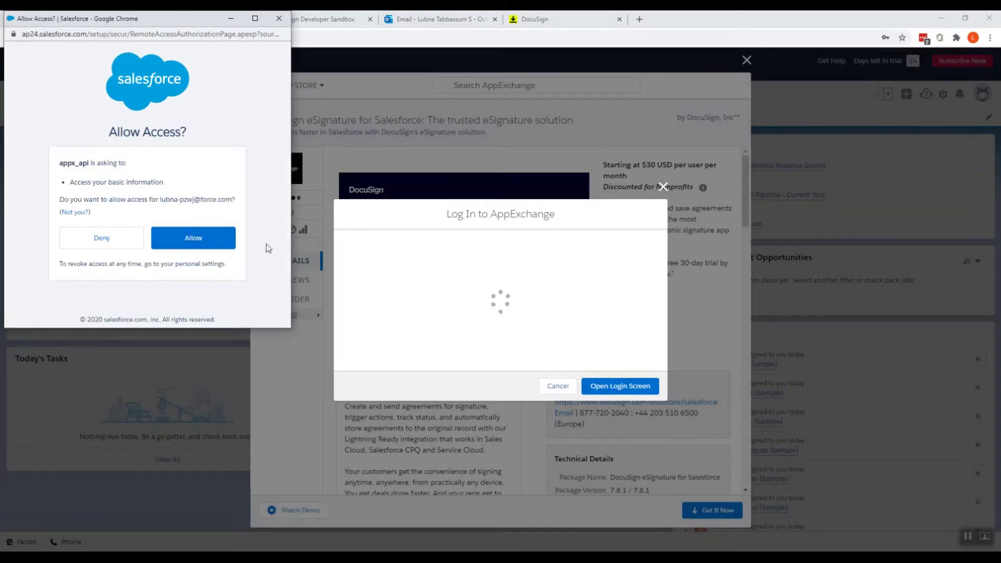
left_click(204, 245)
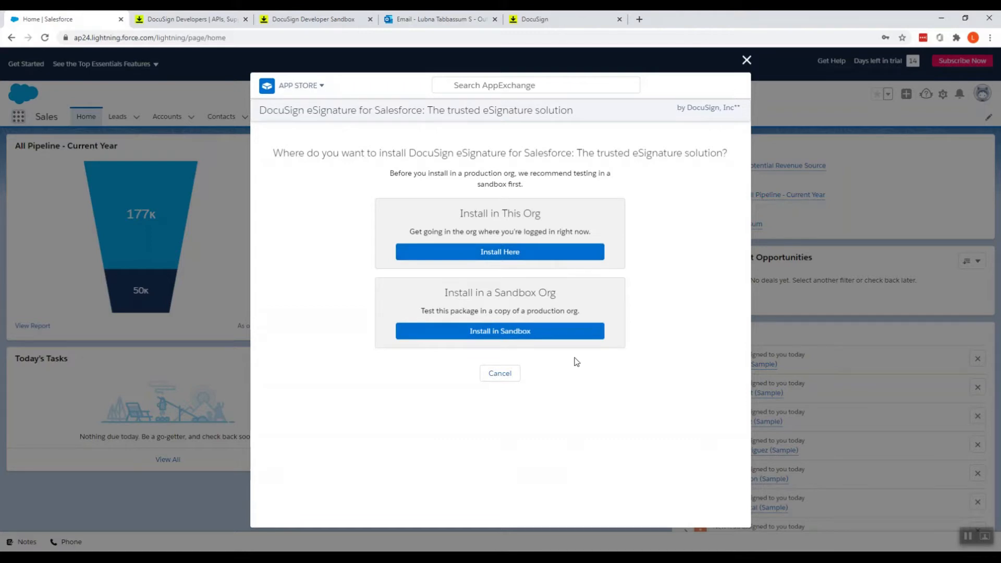
- Install in this org and fill in name, job title, company SP TECH and e-mail
left_click(521, 254)
left_click(377, 398)
type("Lubna")
key("Tab")
type("T")
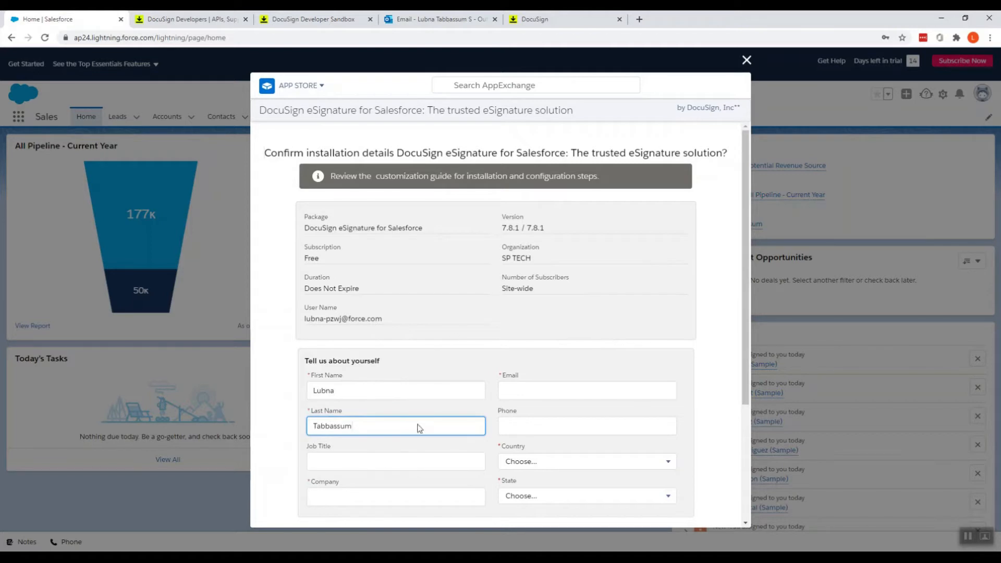
left_click(383, 466)
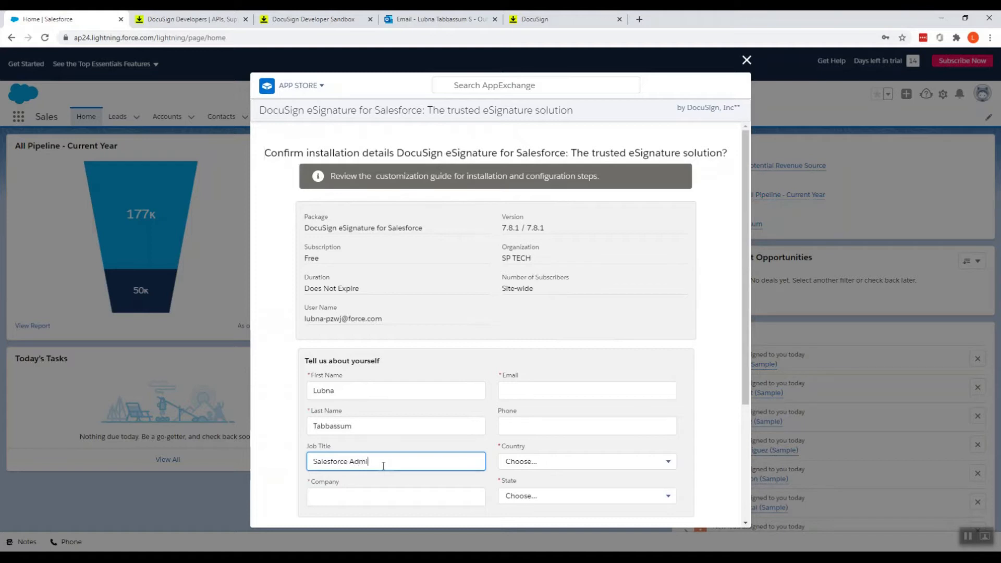
left_click(366, 497)
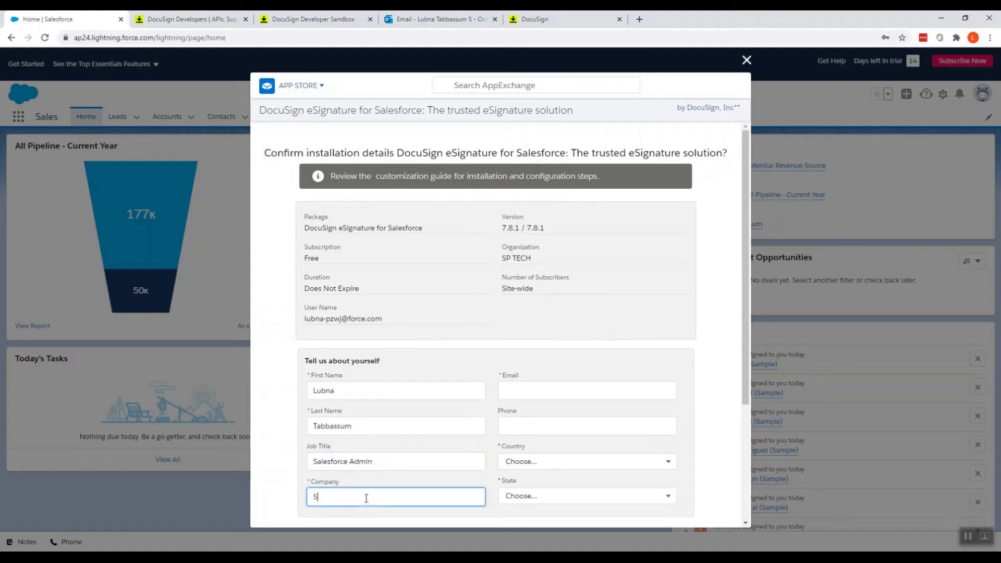
type("SP TECH")
left_click(522, 392)
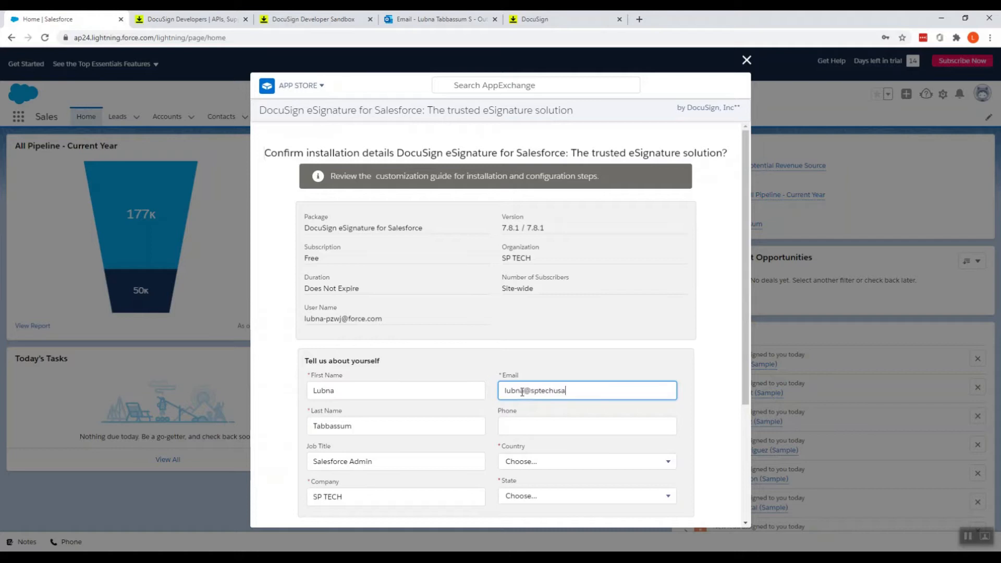
- Set the country to India and accept the terms and conditions
left_click(540, 469)
key("i")
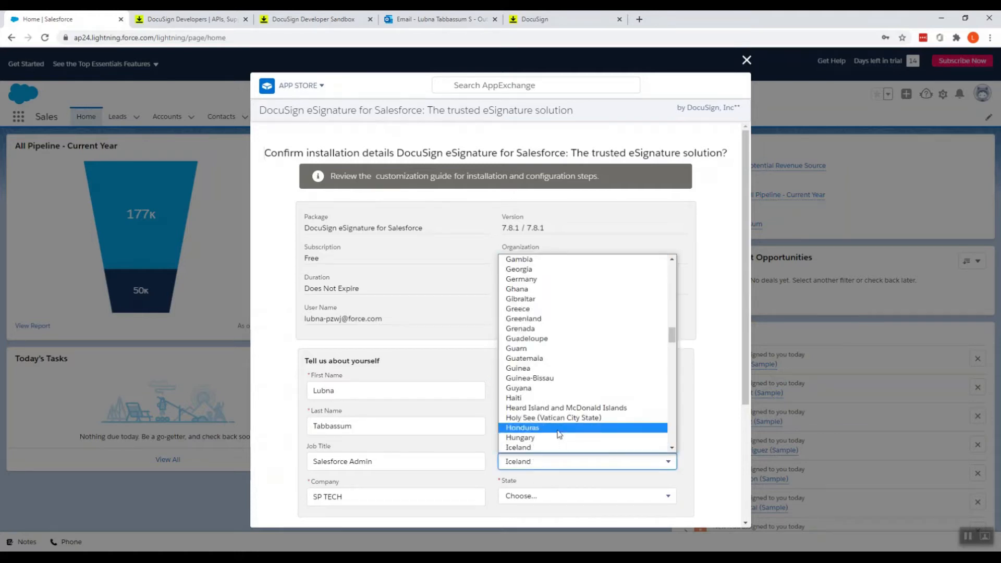
scroll(557, 434, "down", 2)
left_click(516, 353)
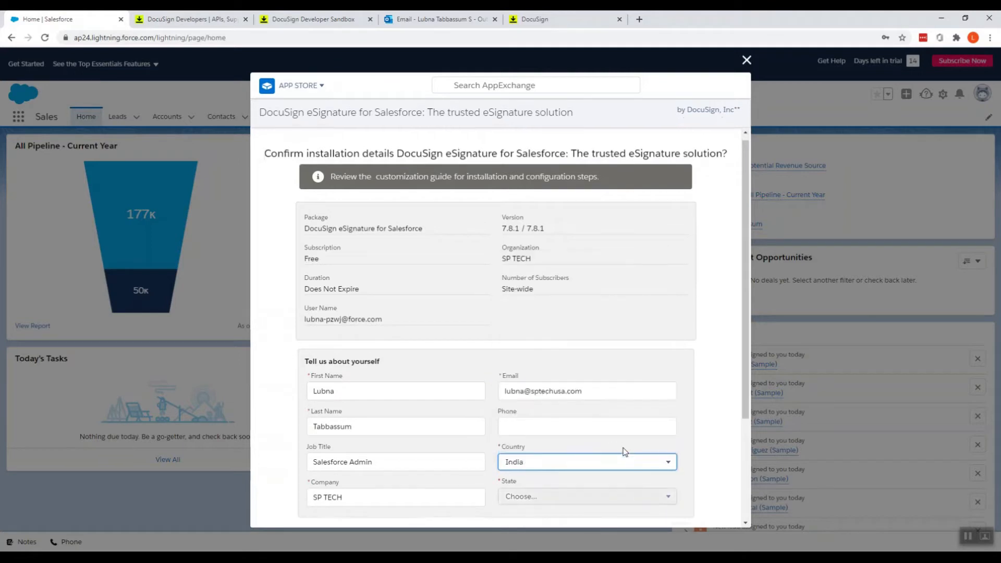
scroll(615, 452, "down", 2)
left_click(418, 454)
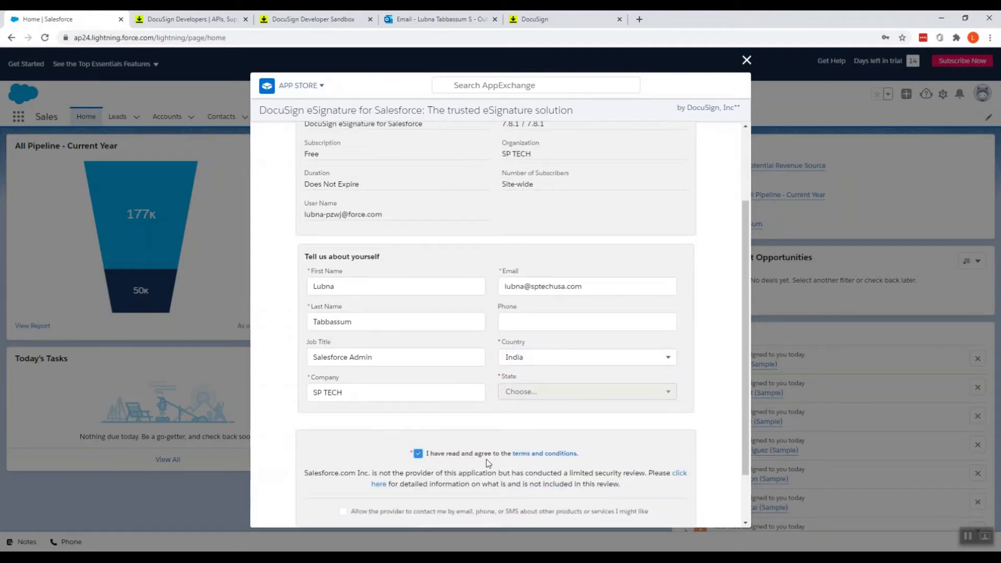
scroll(419, 457, "down", 1)
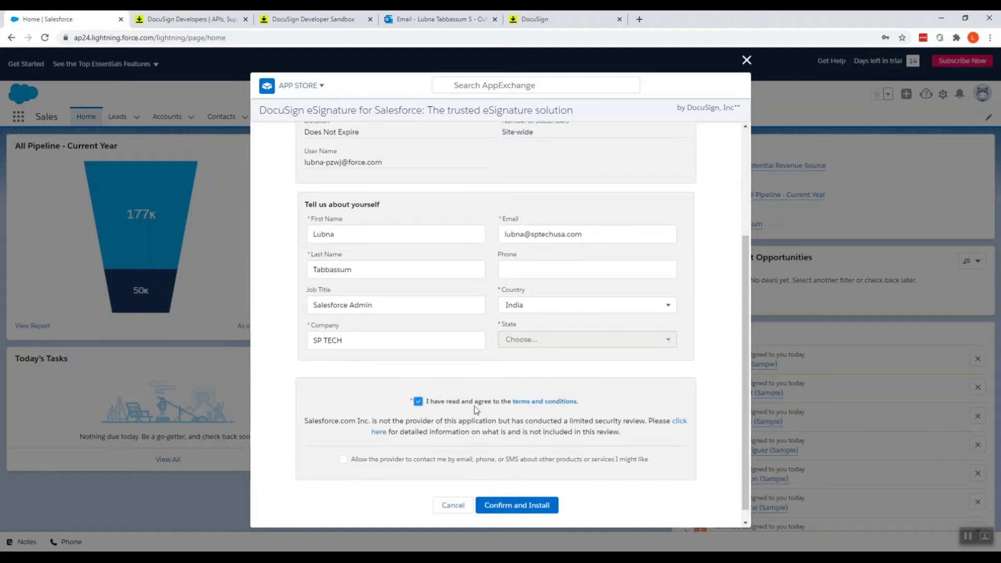
- Confirm and install DocuSign for all users, granting access to the third-party websites
left_click(507, 506)
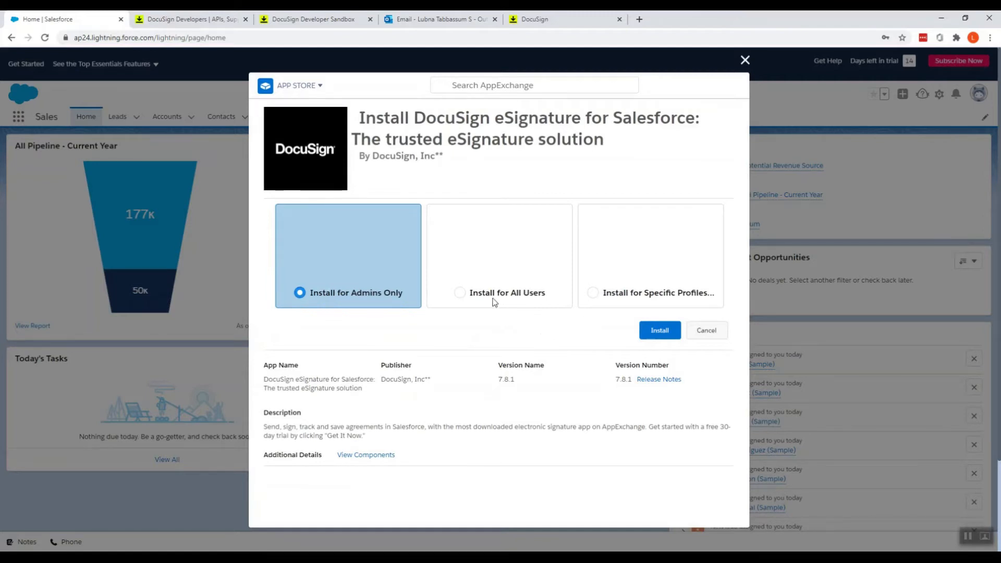
left_click(469, 296)
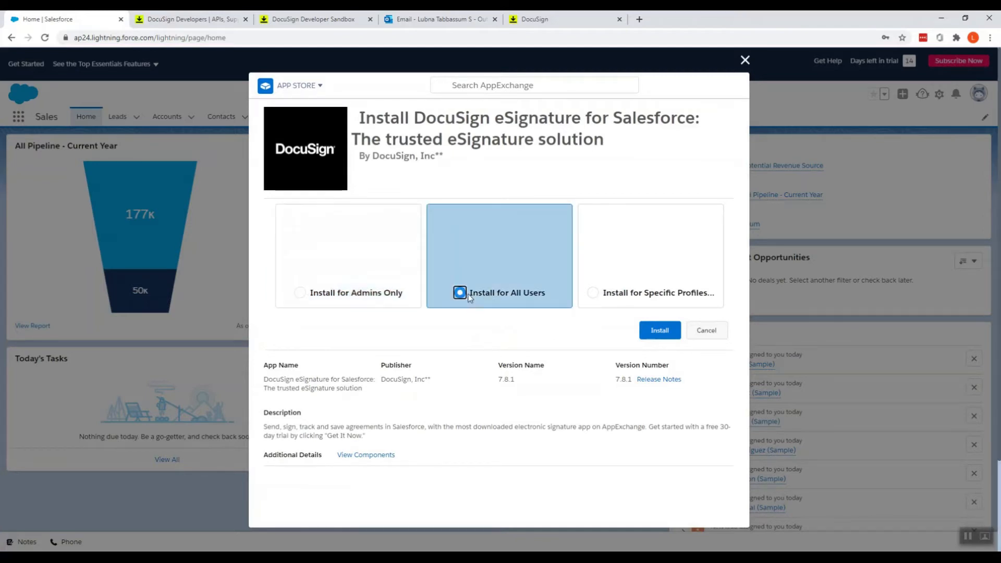
left_click(657, 336)
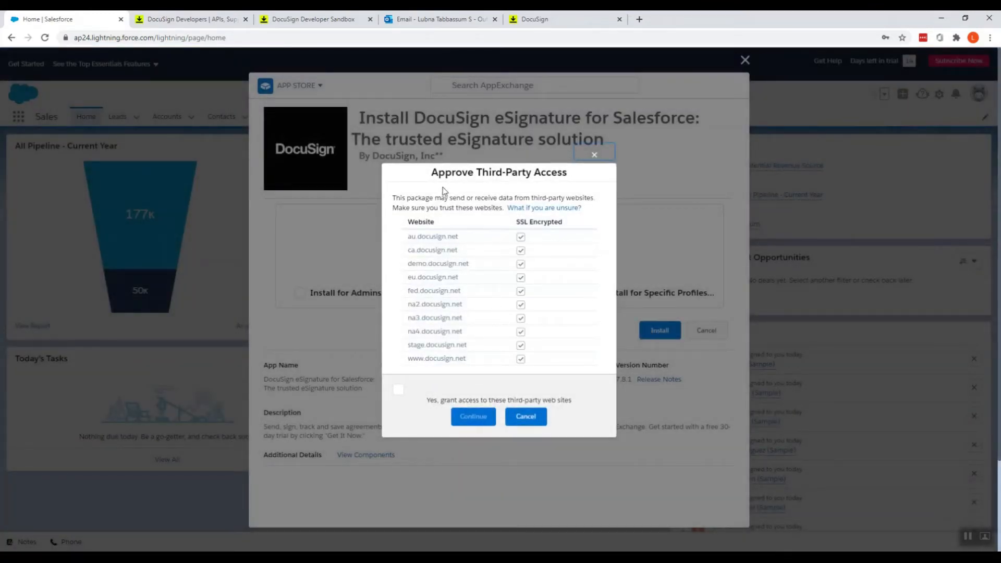
left_click(399, 390)
left_click(469, 417)
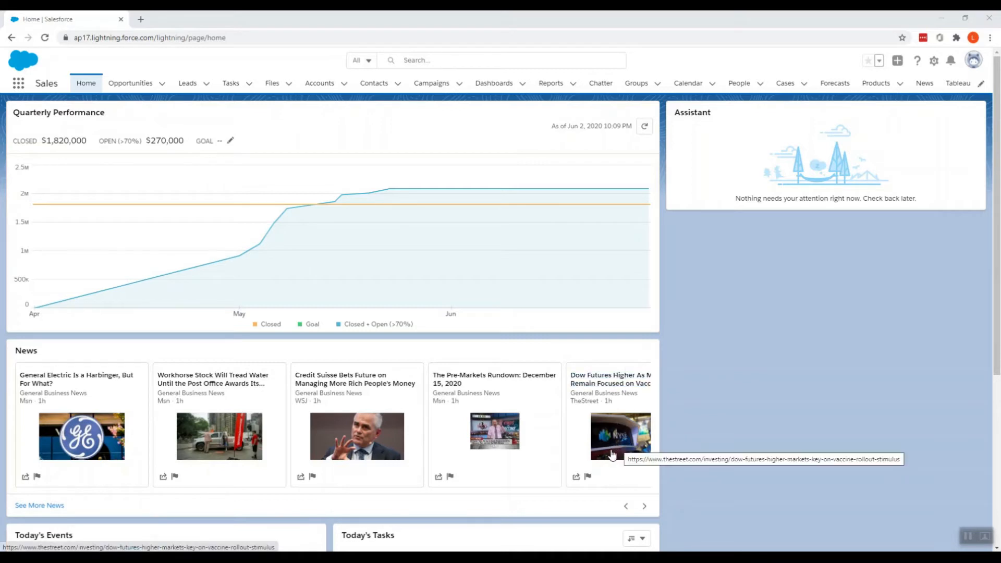
- Search 'docusi' in the App Launcher and open the DocuSign eSignature app
left_click(19, 83)
type("docusi")
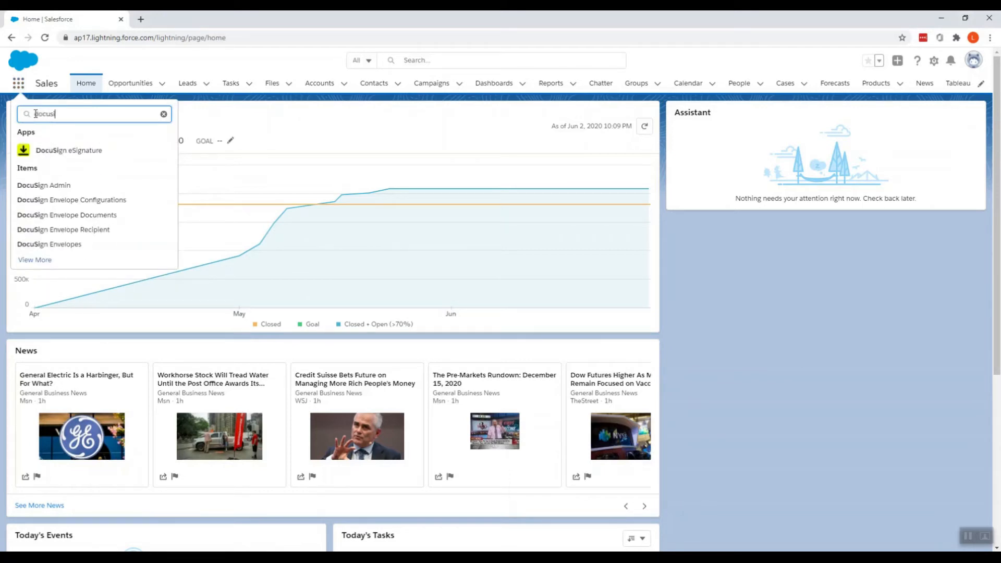
left_click(56, 151)
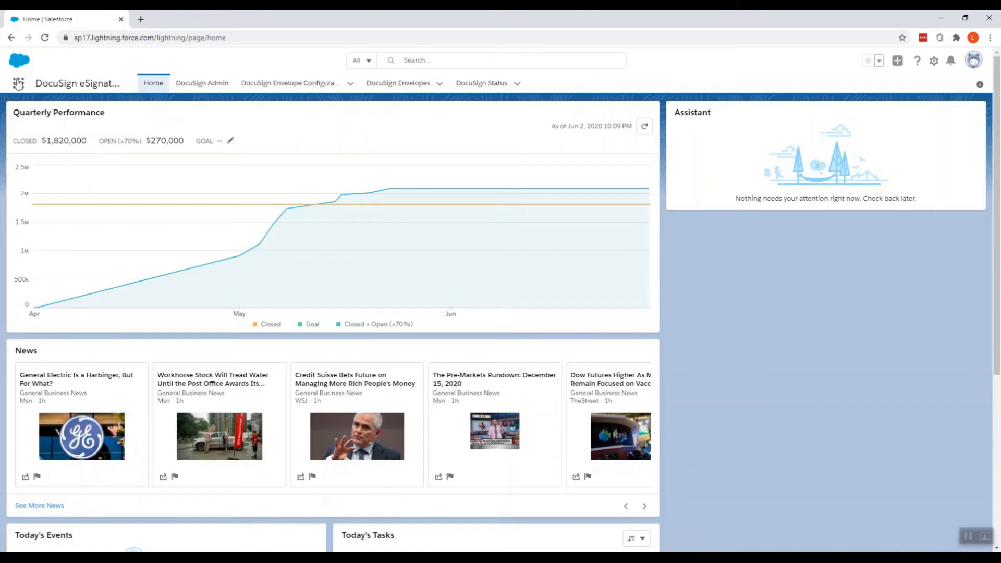
- Go to the DocuSign Admin page of the DocuSign eSignature app
left_click(205, 86)
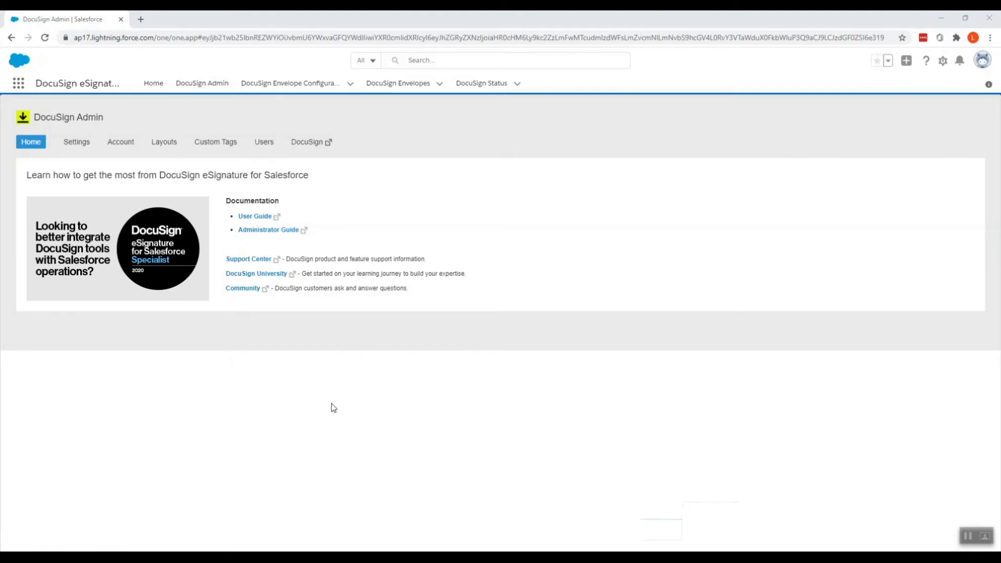
- In Setup's Object Manager, find 'oppor' and open the Opportunity Layout page layout
left_click(946, 64)
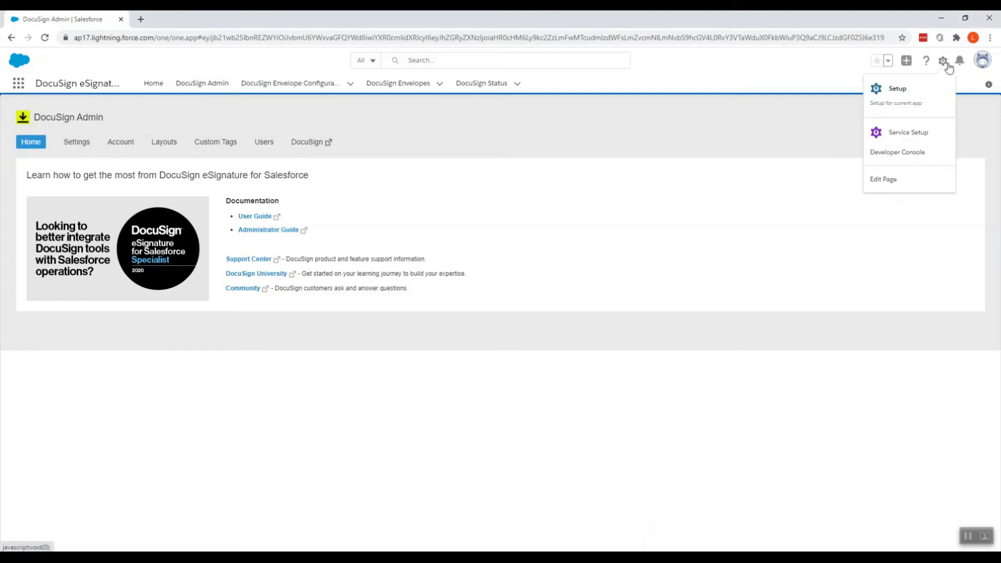
left_click(943, 89)
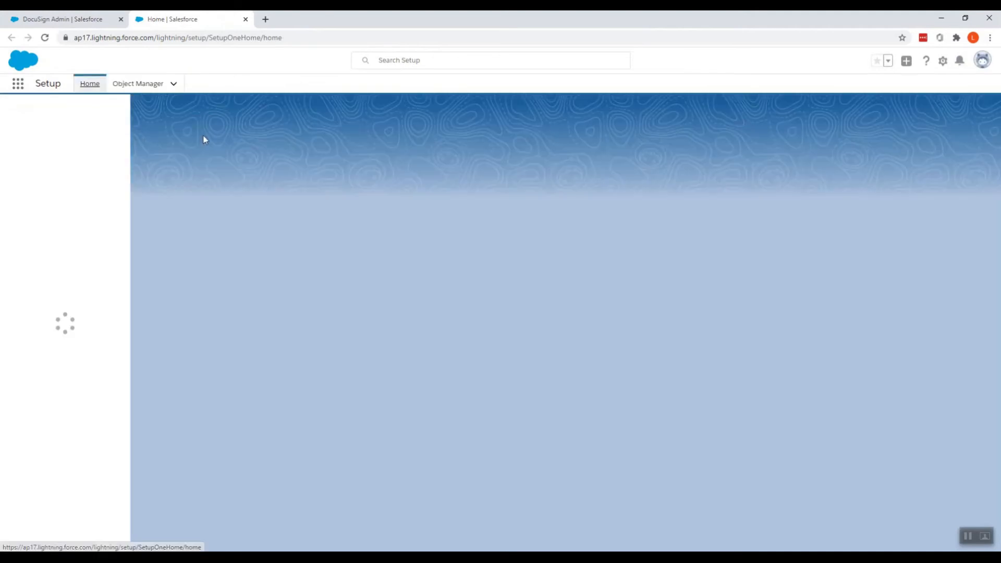
left_click(137, 85)
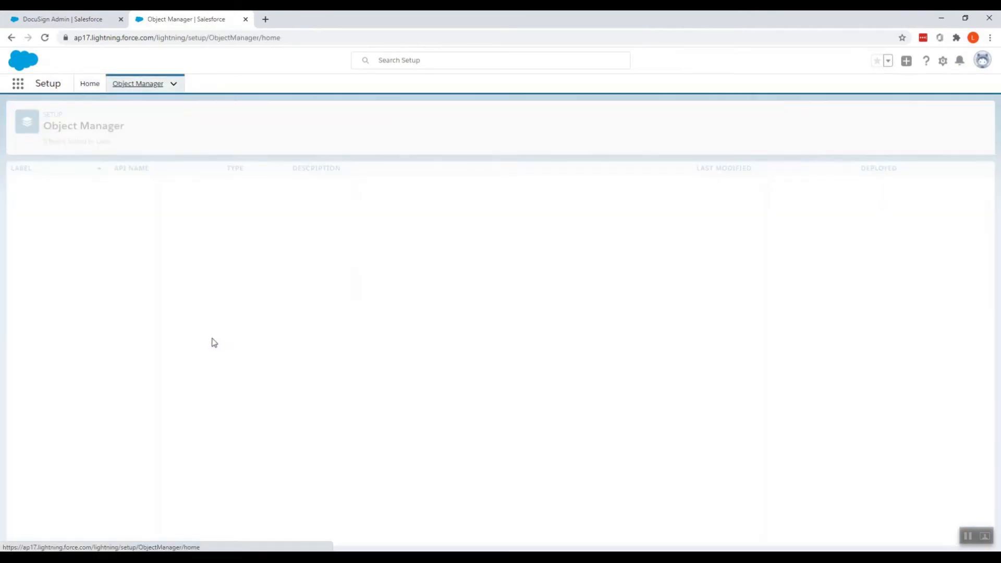
left_click(791, 117)
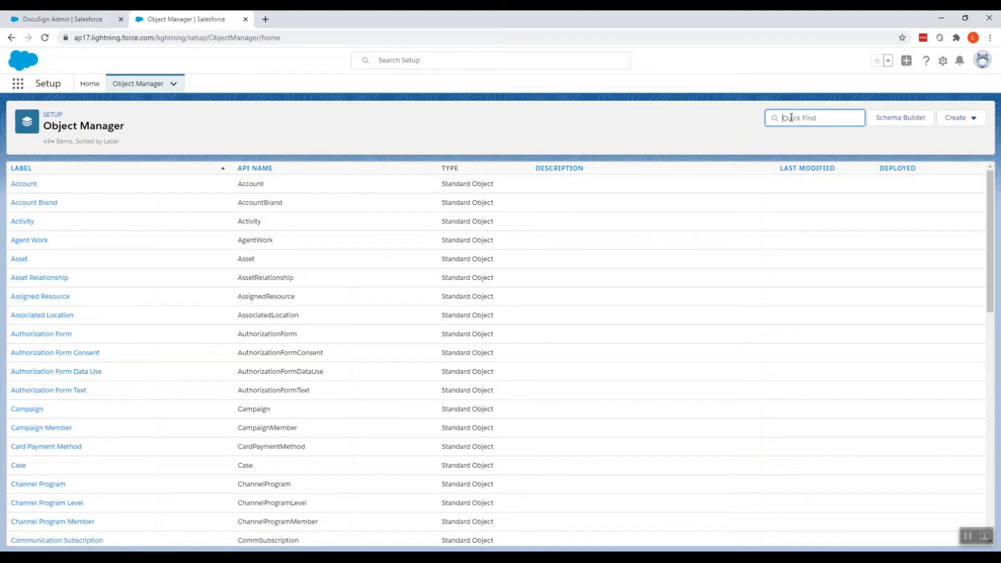
type("oppor")
left_click(40, 186)
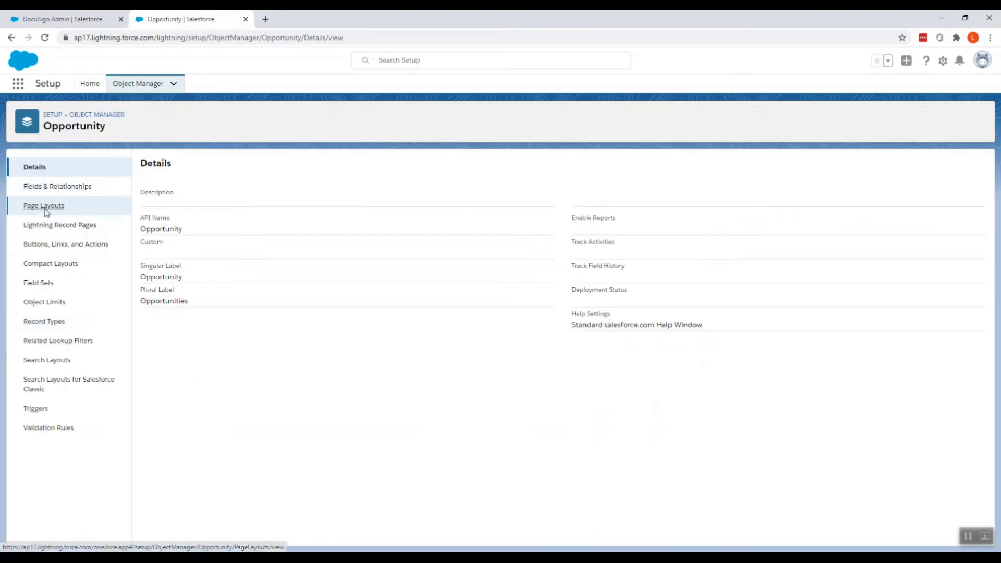
left_click(45, 207)
left_click(159, 288)
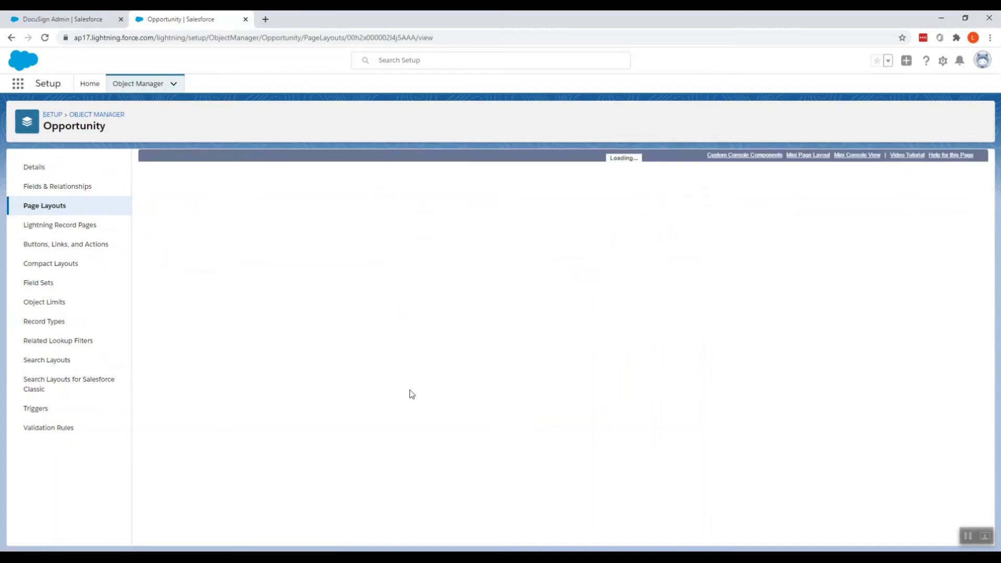
- Add the Send with DocuSign custom button and the DocuSign Lightning action to the layout
left_click(155, 198)
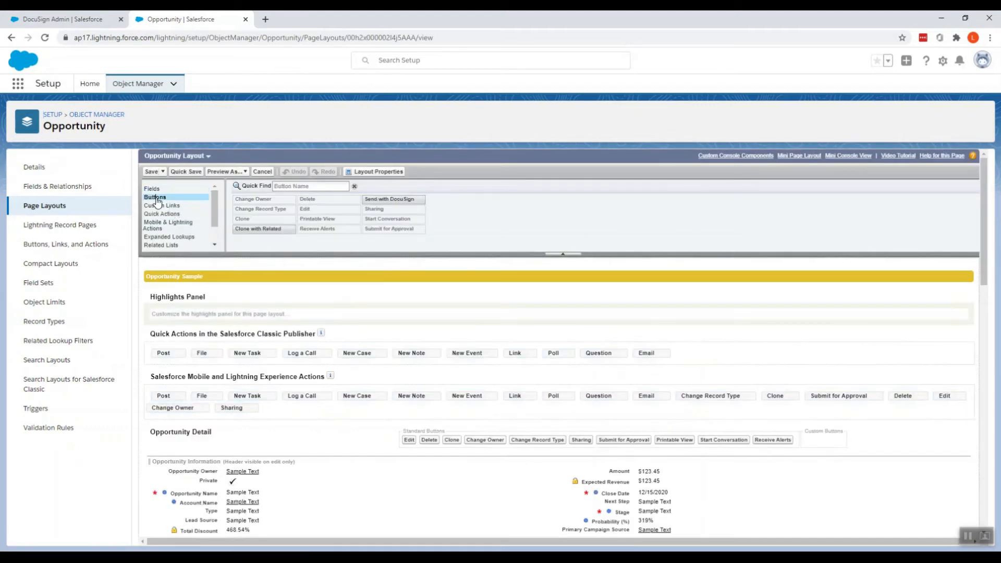
left_click_drag(381, 201, 808, 446)
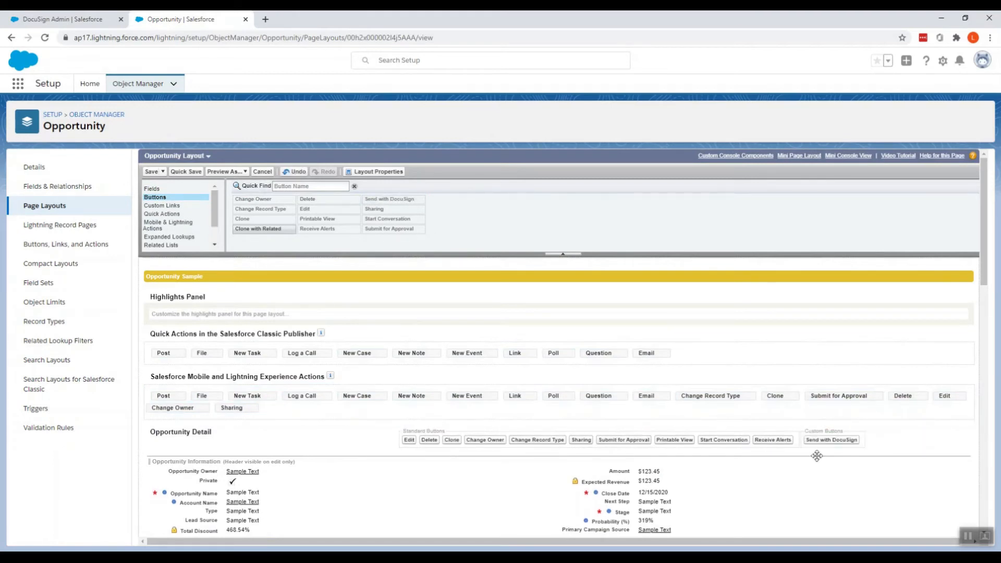
left_click_drag(832, 441, 811, 435)
left_click(166, 224)
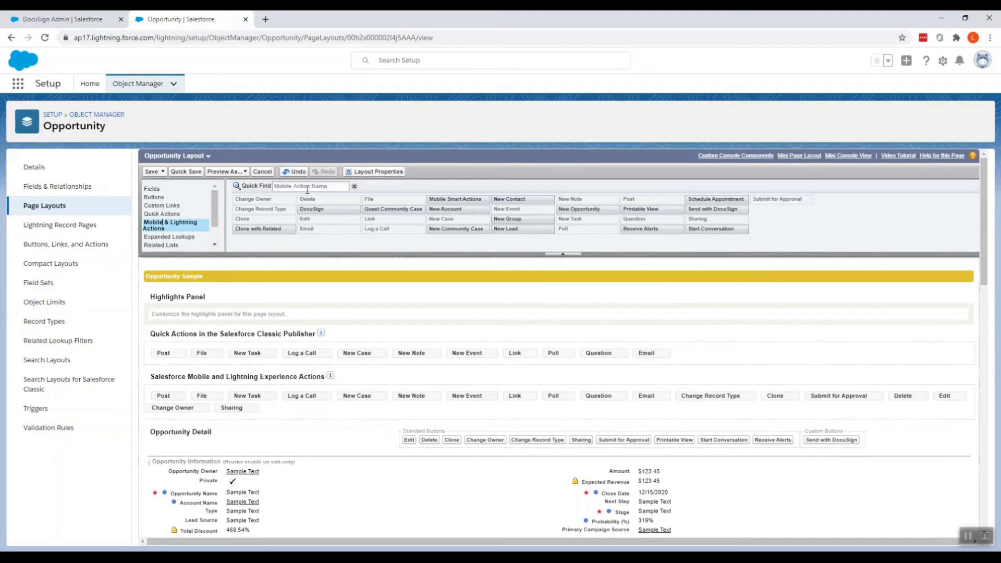
left_click_drag(313, 209, 284, 413)
- Place the DocuSign Status related list at the top, then quick-save the layout
left_click(161, 245)
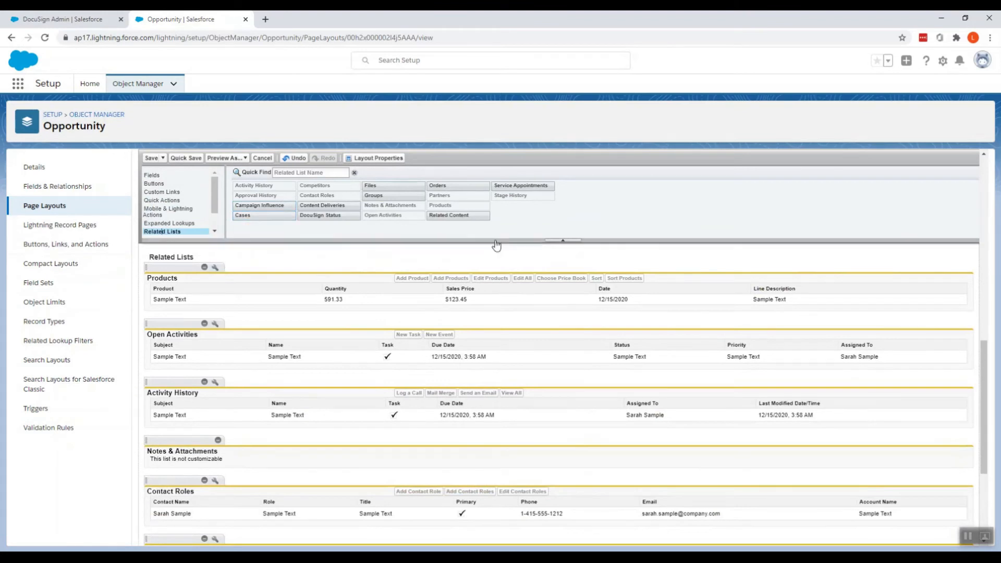
left_click_drag(321, 214, 162, 281)
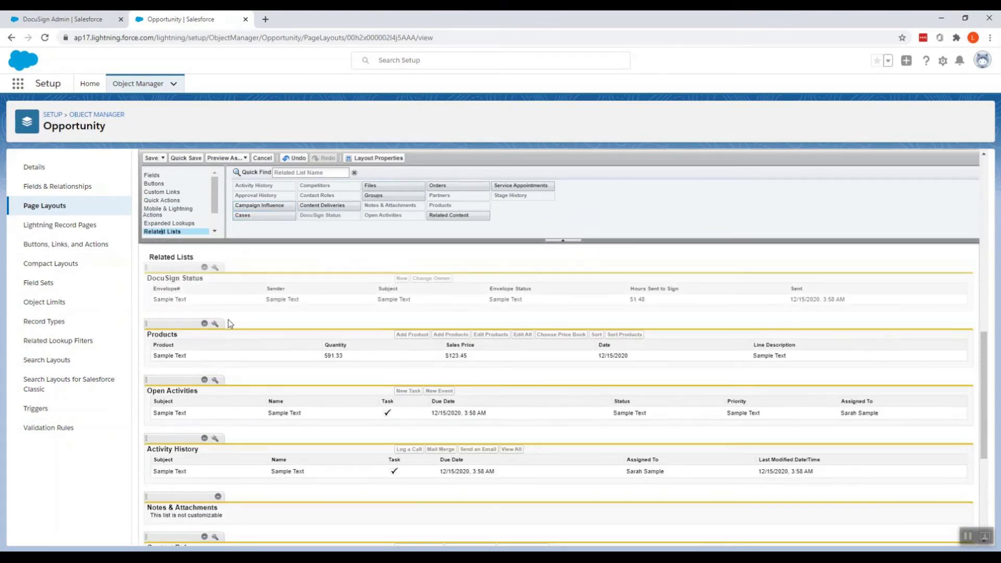
left_click(177, 159)
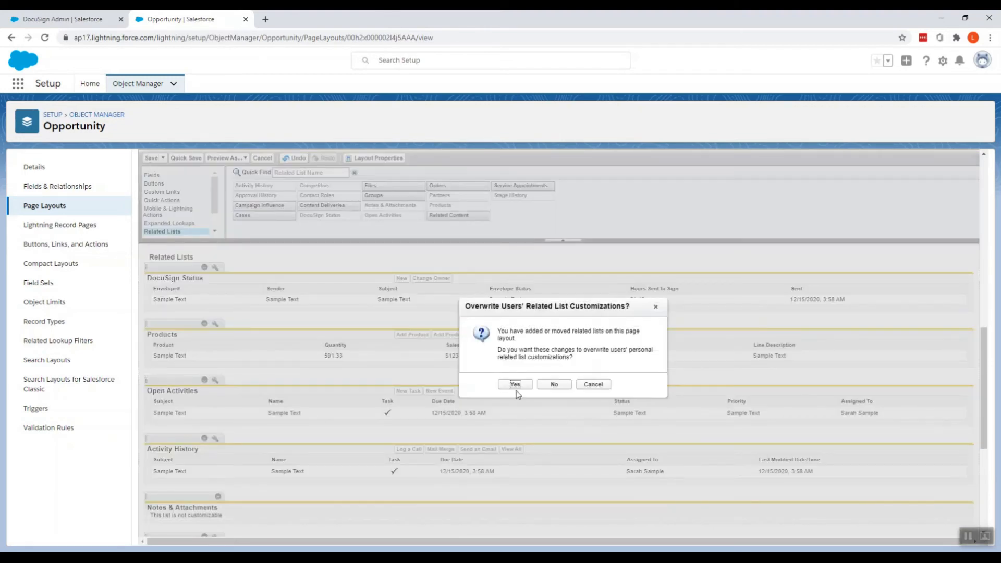
- Confirm overwriting users' related list customizations, then return to the DocuSign Admin tab
left_click(515, 385)
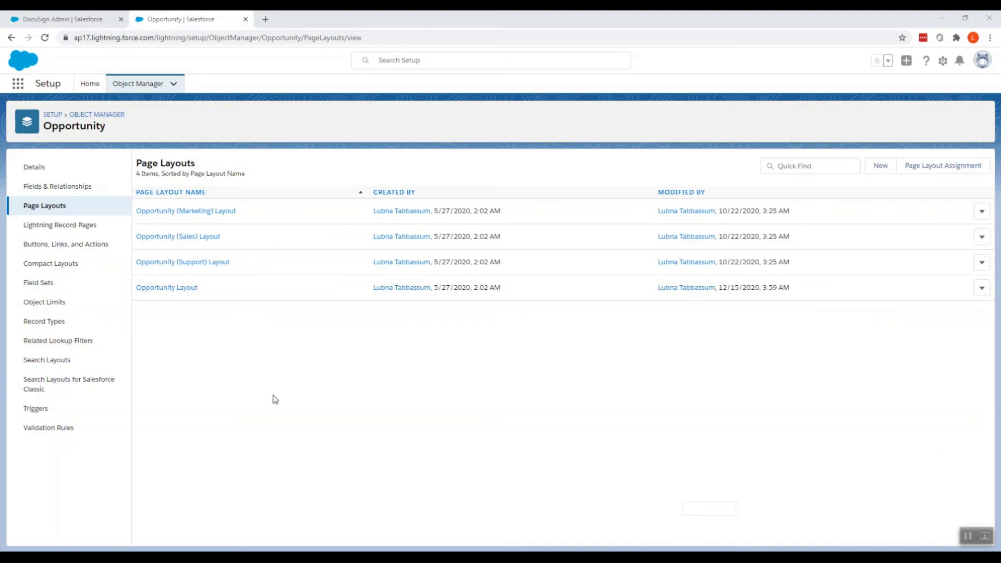
left_click(63, 19)
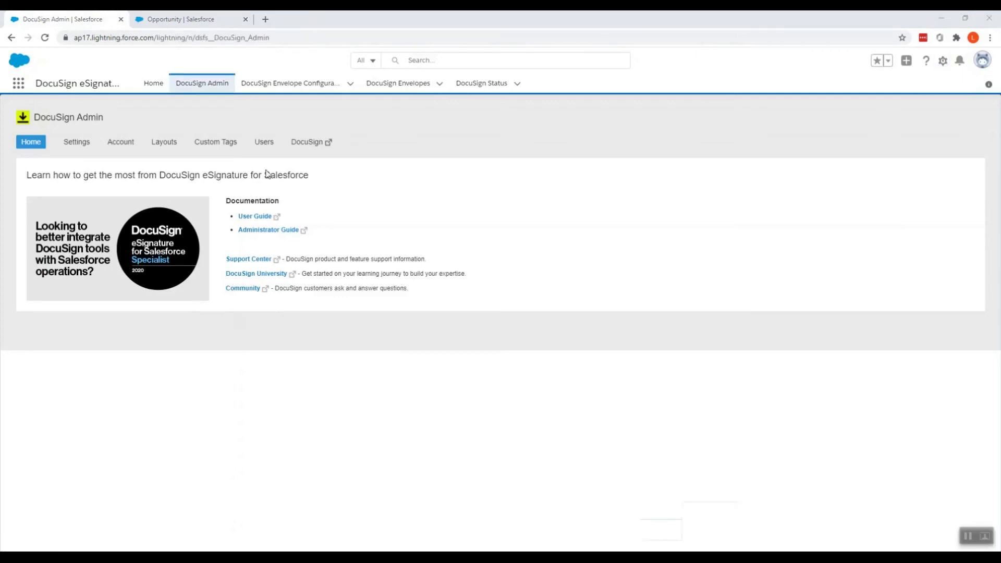
- Show the DocuSign Admin Users list with its 15 DocuSign Inactive Users, checking the view options
left_click(263, 144)
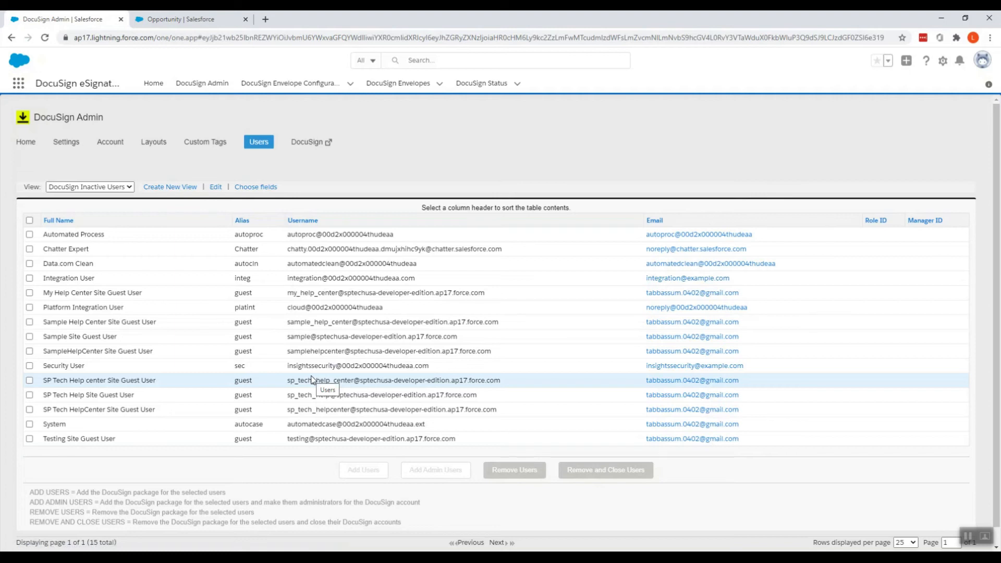
left_click(80, 189)
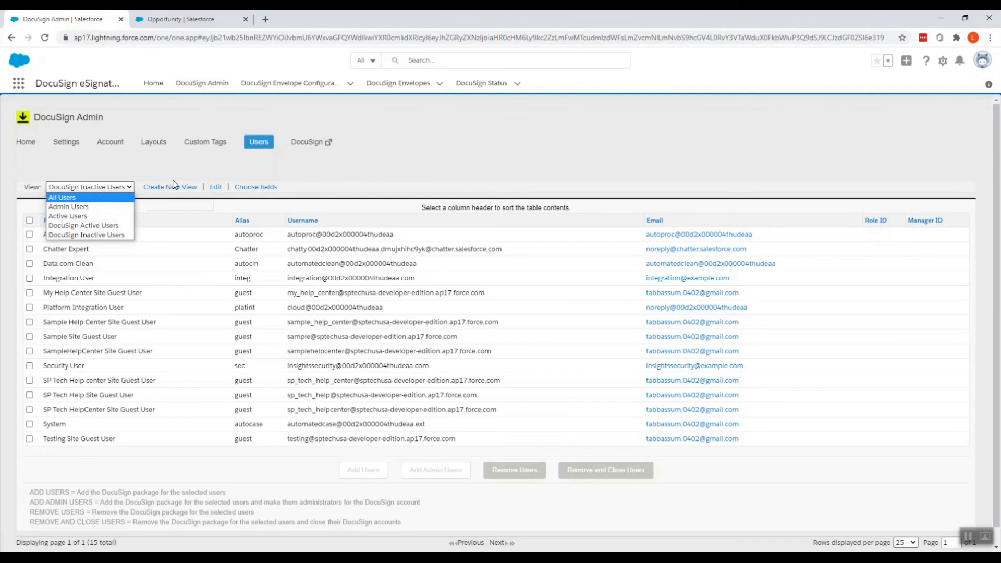
left_click(968, 537)
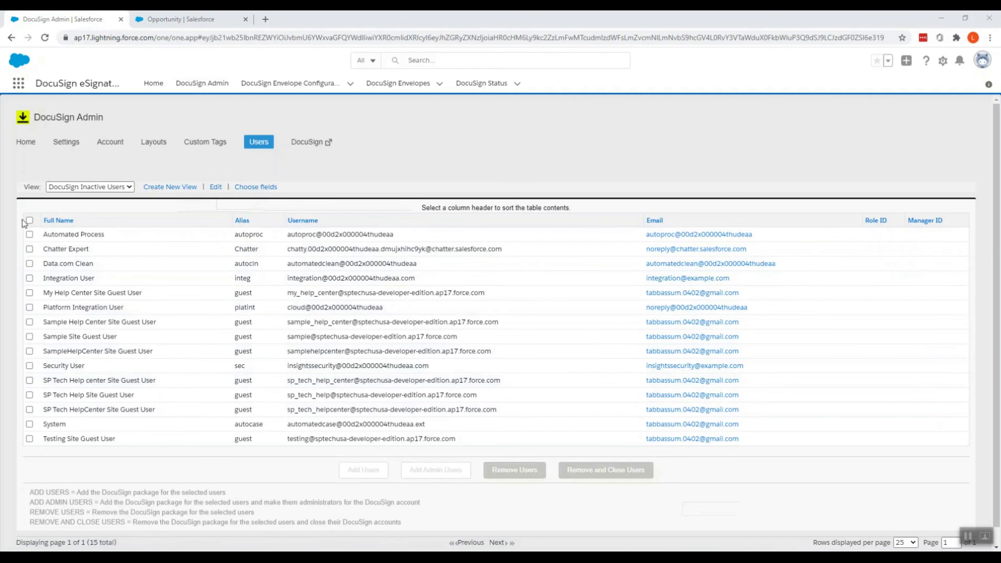
- Tick the Automated Process user in the DocuSign Inactive Users list
left_click(29, 234)
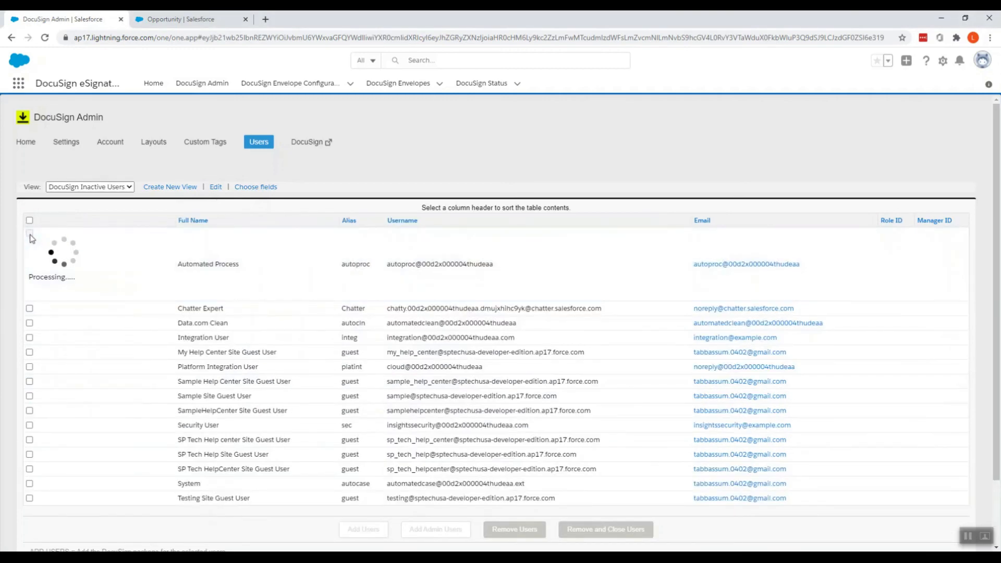